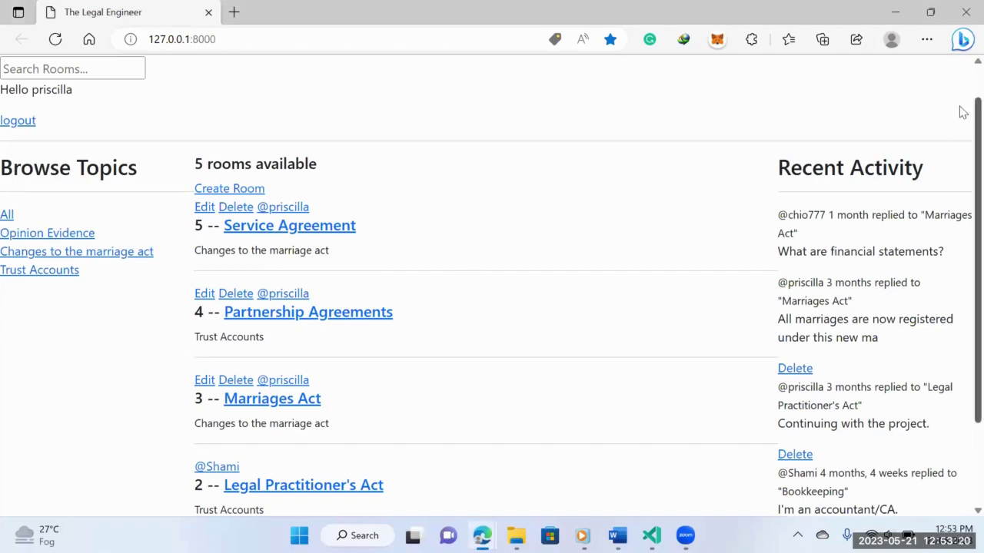
- Scroll through The Legal Engineer's rooms page and select the recent activity entries
scroll(962, 112, "up", 1)
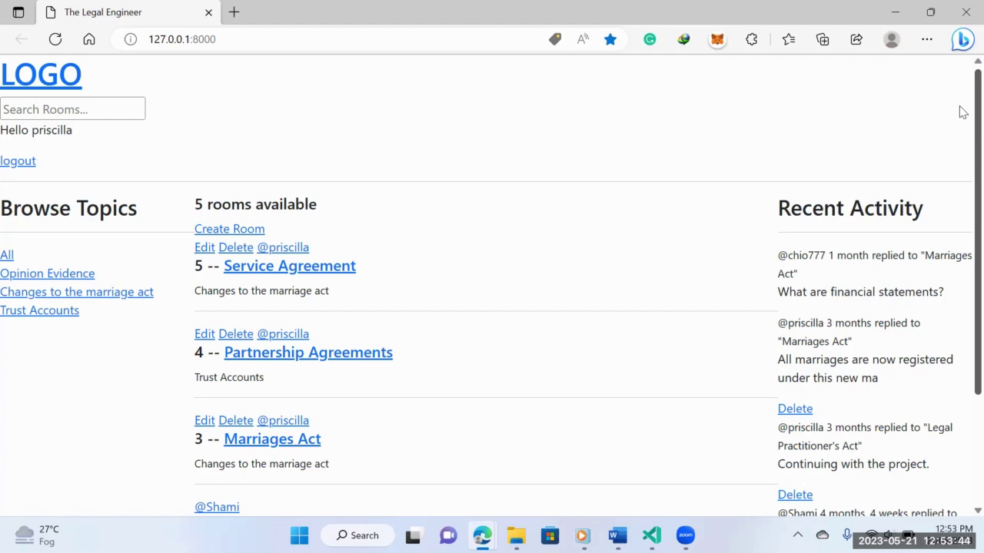
scroll(962, 112, "down", 2)
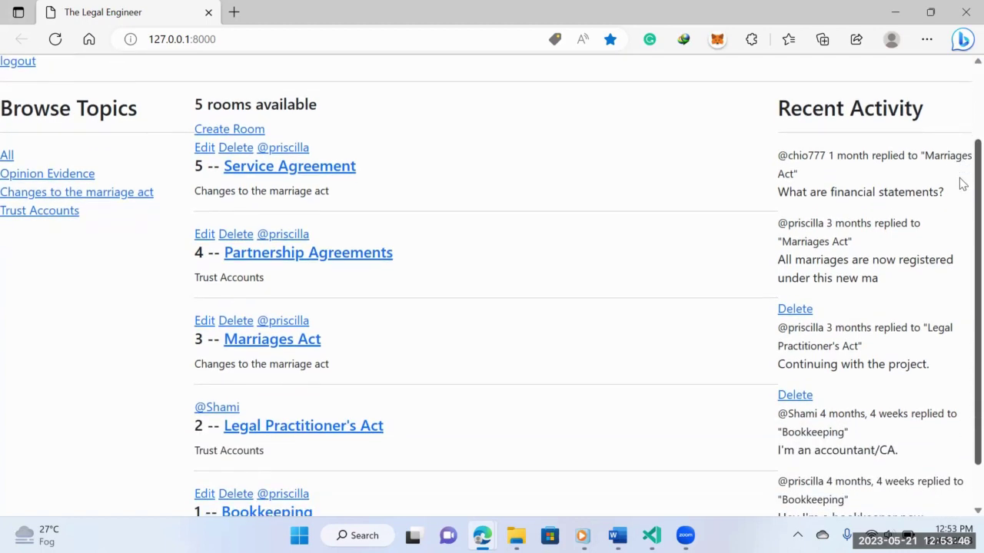
scroll(962, 184, "down", 1)
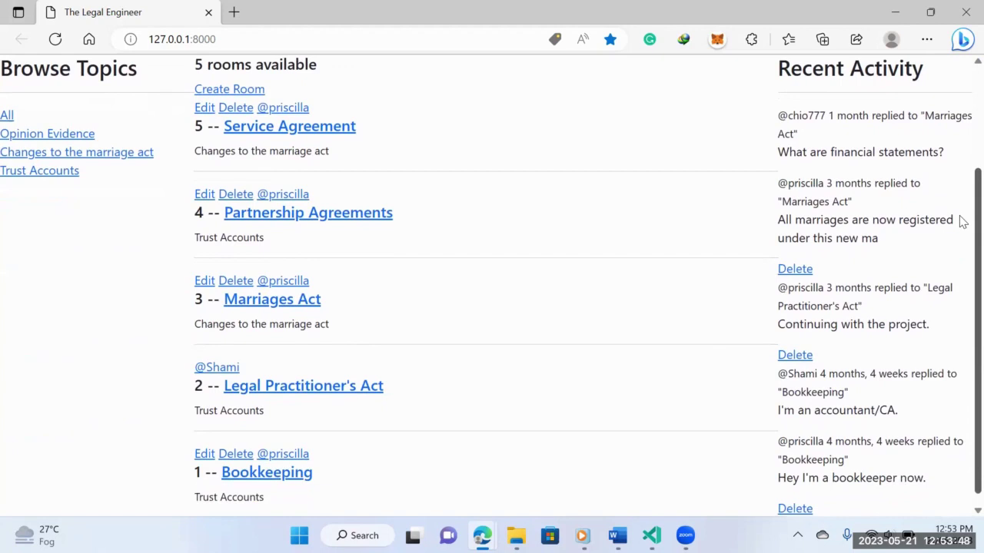
scroll(963, 227, "down", 1)
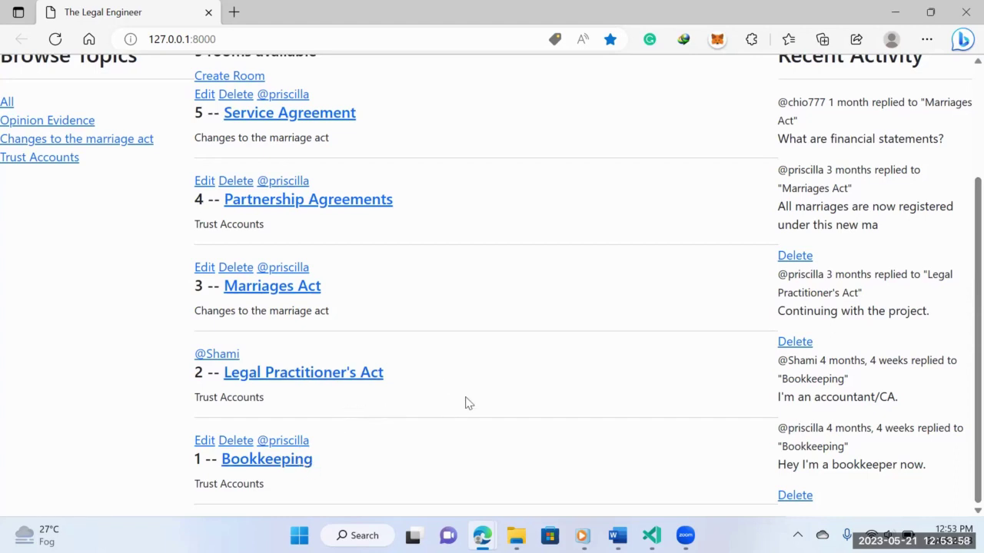
scroll(959, 254, "up", 2)
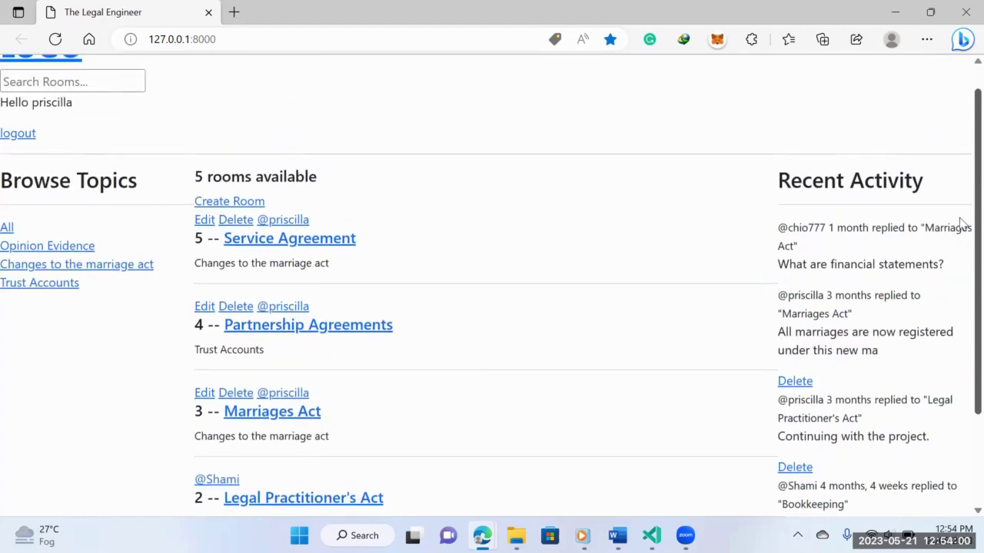
scroll(959, 219, "up", 1)
scroll(960, 338, "down", 2)
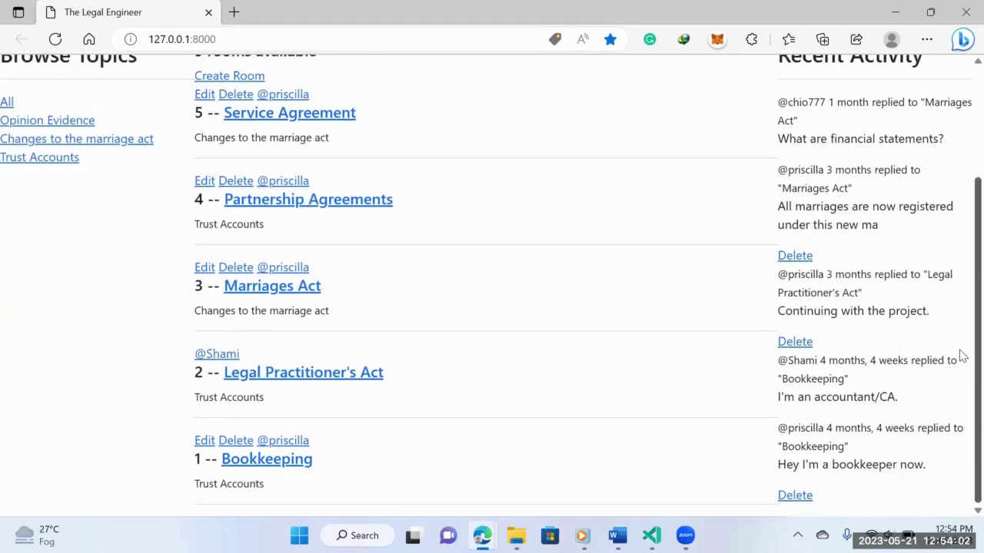
scroll(959, 246, "up", 1)
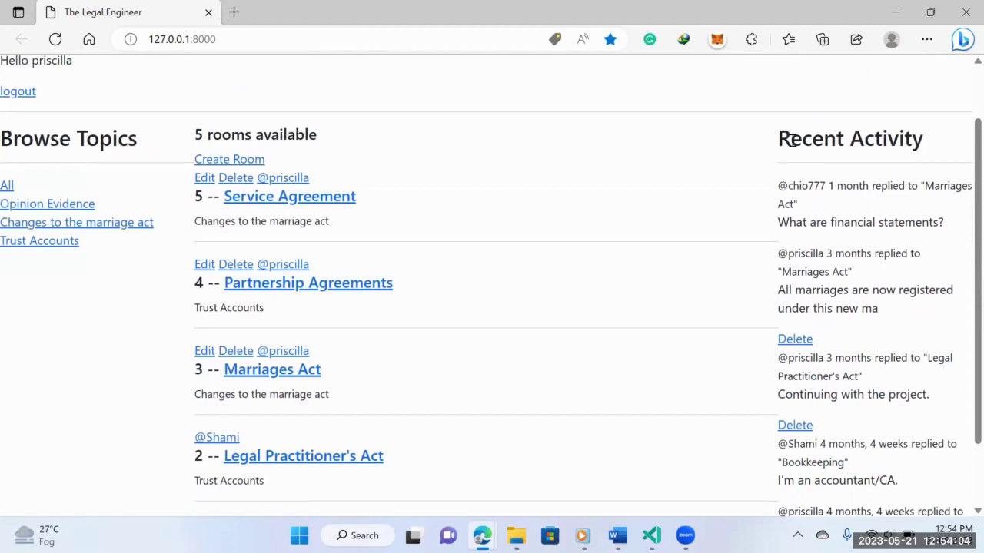
left_click_drag(780, 186, 876, 515)
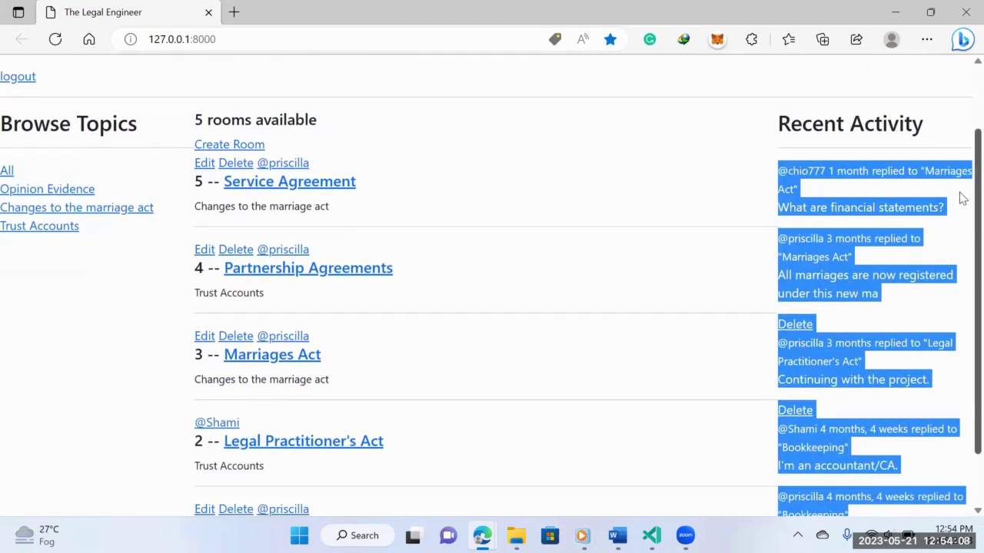
scroll(960, 308, "down", 1)
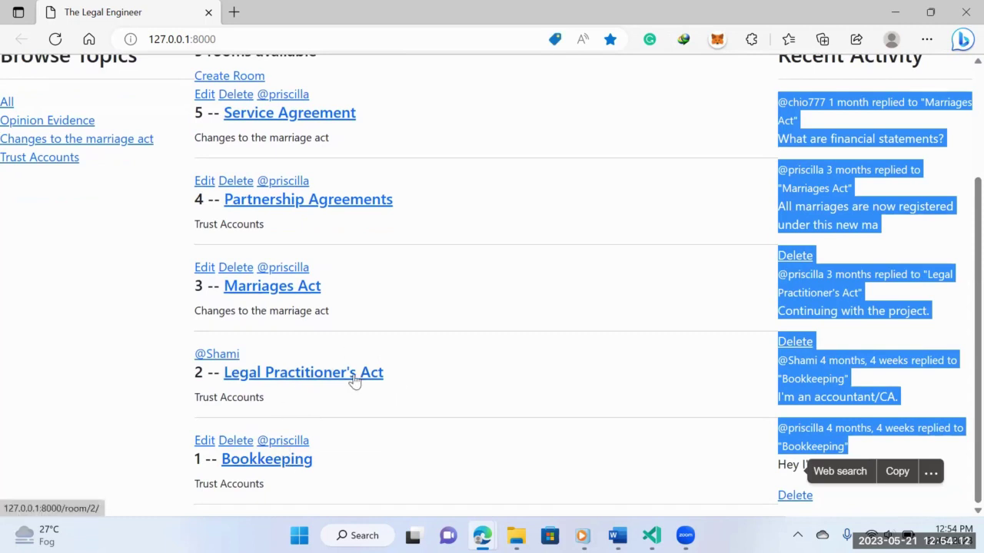
- Look into Marriages Act and Partnership Agreements, then generate a Service Agreement contract
left_click(277, 298)
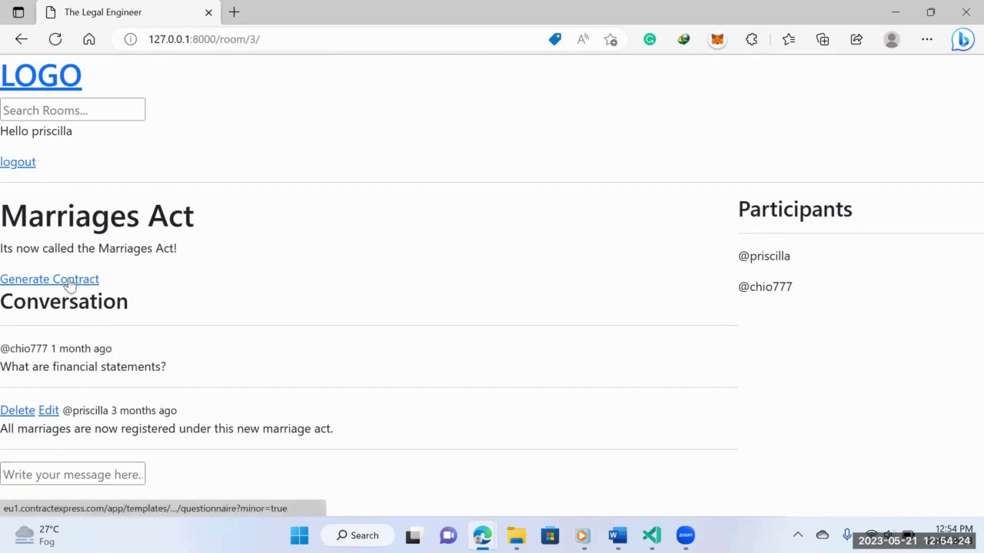
left_click(21, 39)
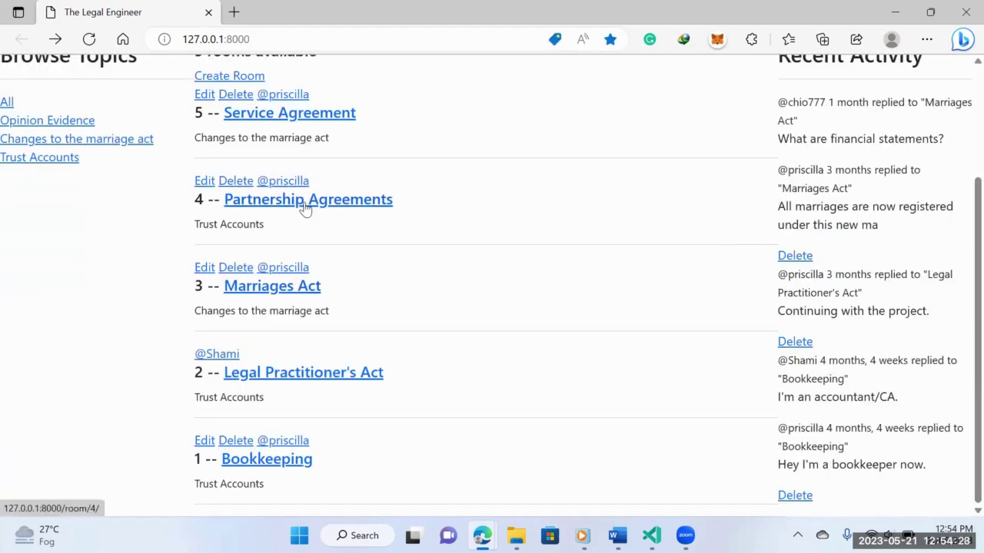
left_click(305, 200)
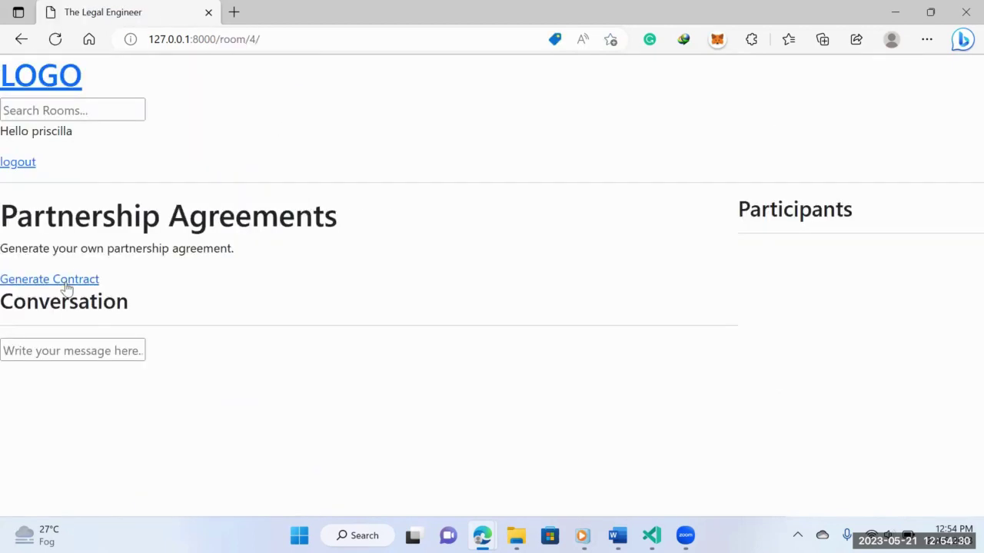
left_click(21, 39)
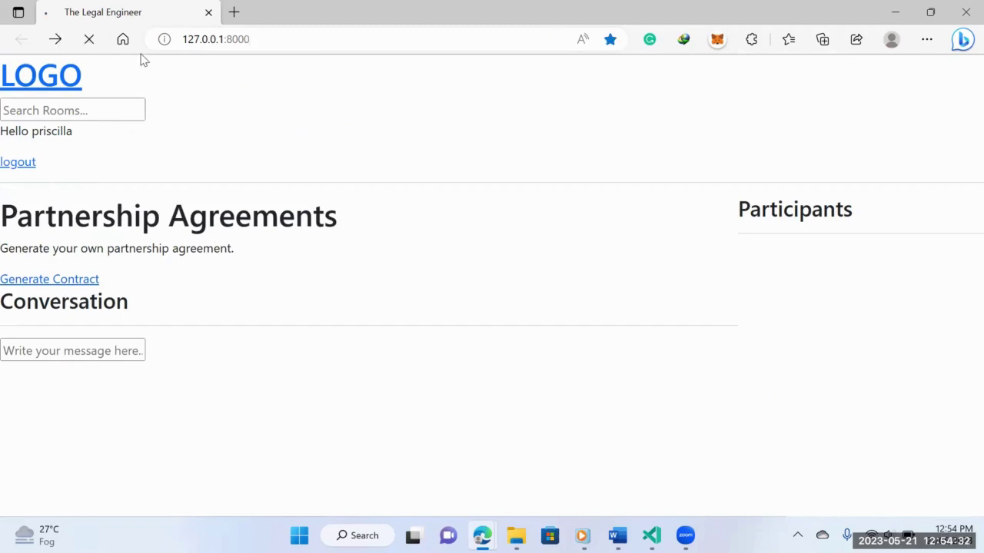
left_click(346, 115)
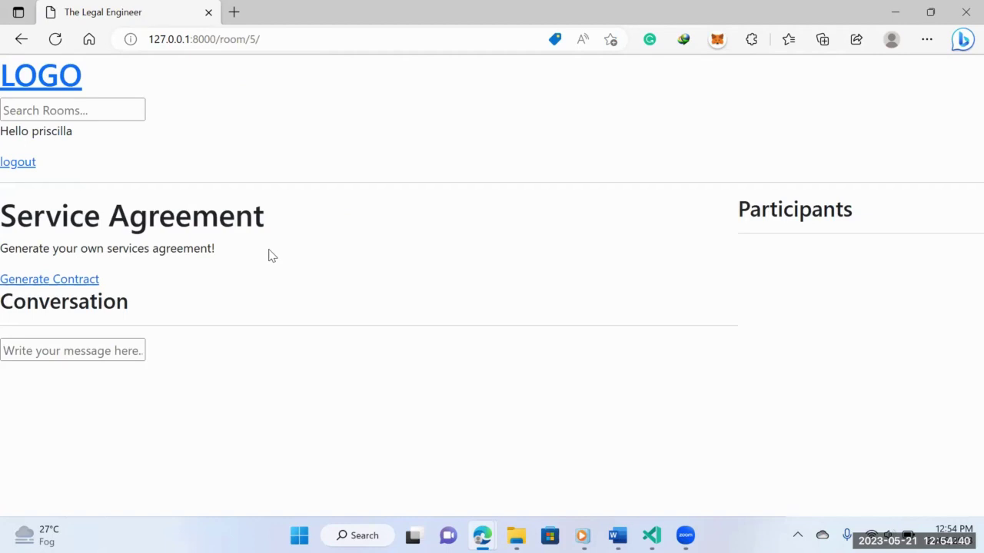
left_click(80, 283)
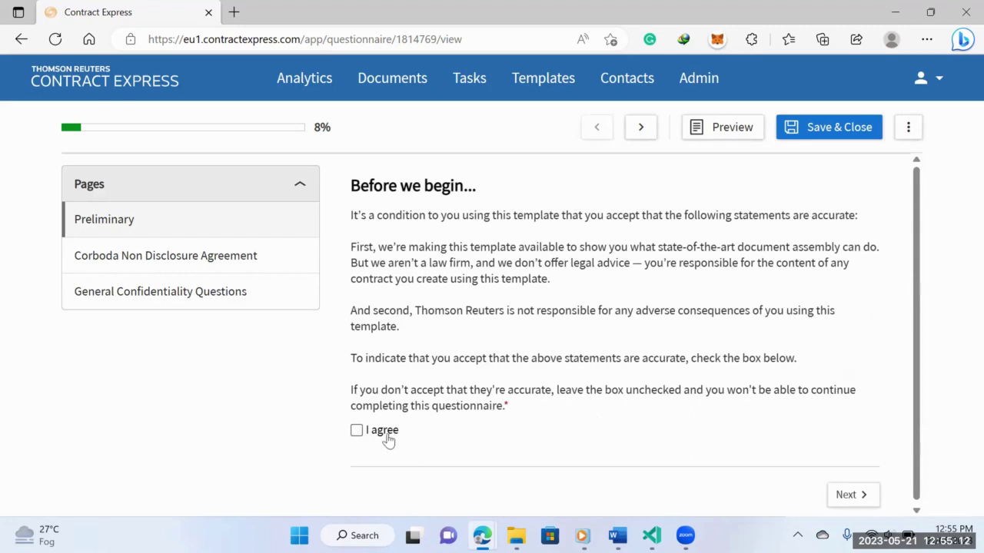
- Tick 'I agree' on the Preliminary 'Before we begin' page and continue
key("space")
scroll(918, 257, "down", 1)
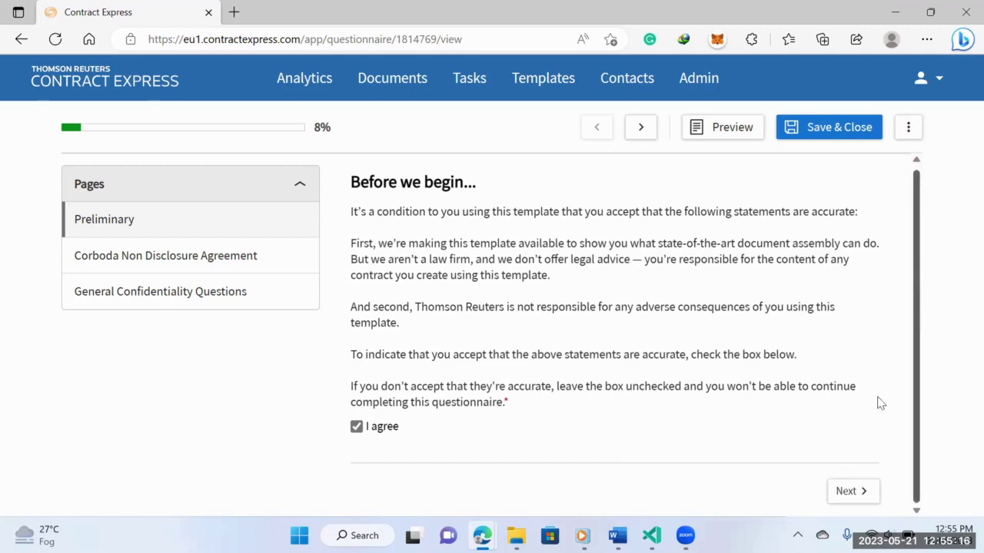
left_click(864, 488)
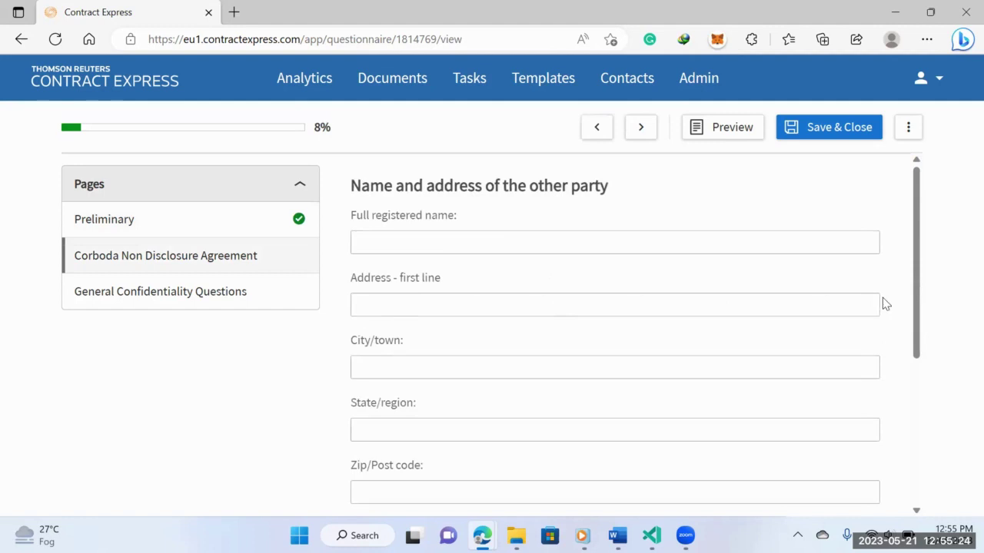
- Enter the other party's full name, street address, city, region and post code
left_click(766, 253)
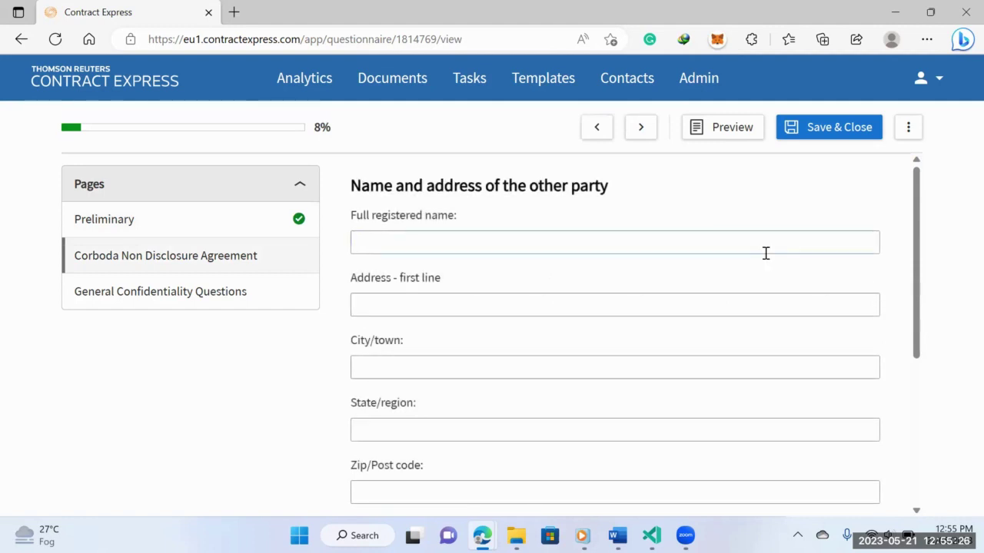
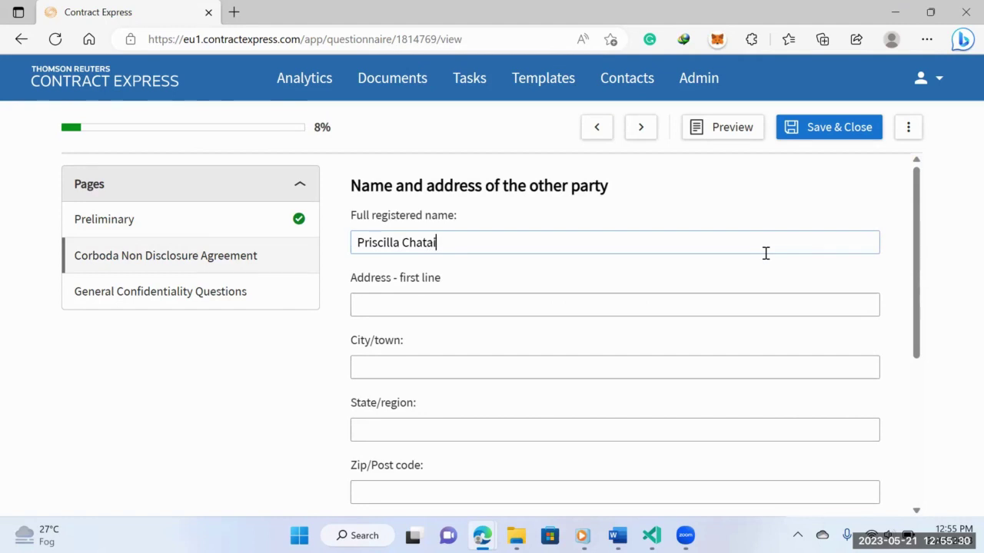
left_click(747, 302)
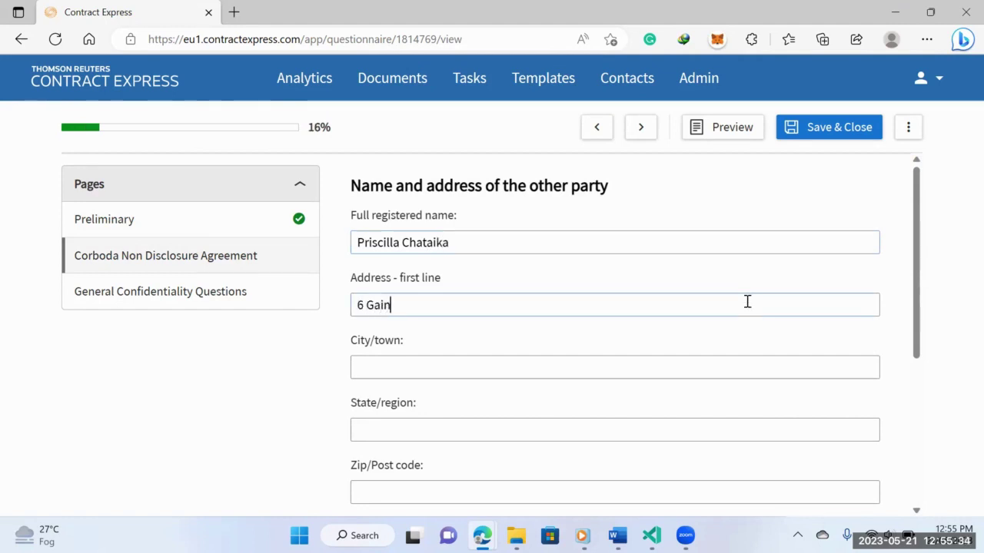
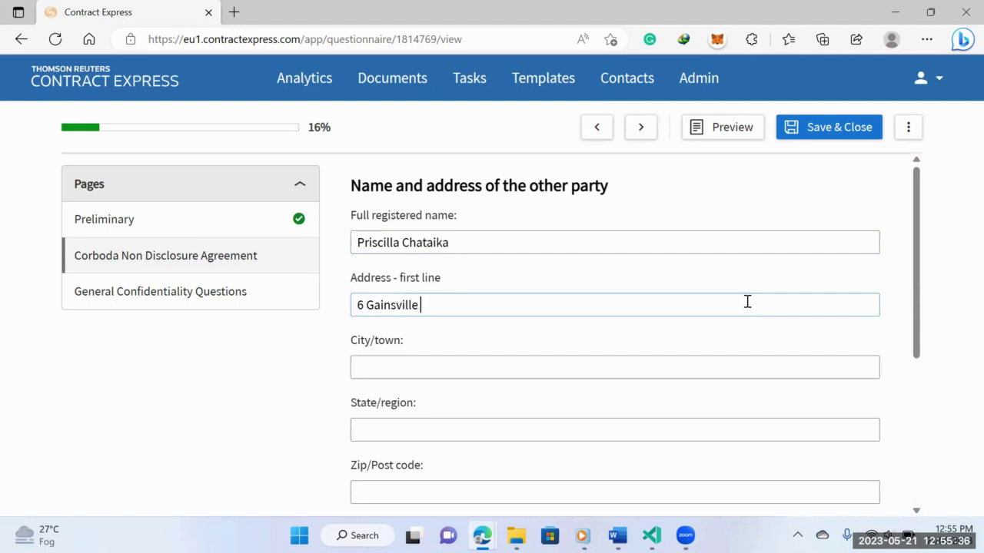
left_click(717, 368)
type("Harare")
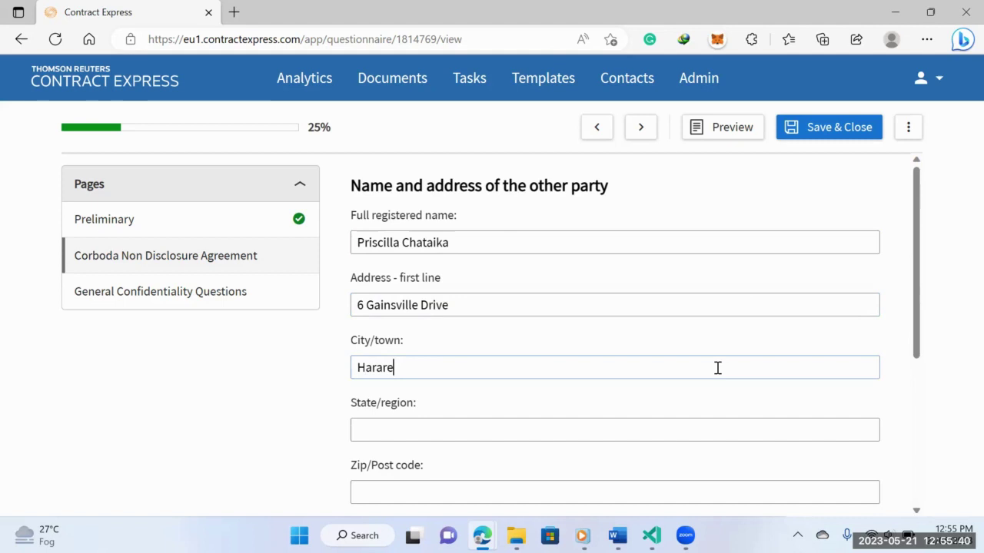
left_click(687, 437)
type("Harare ")
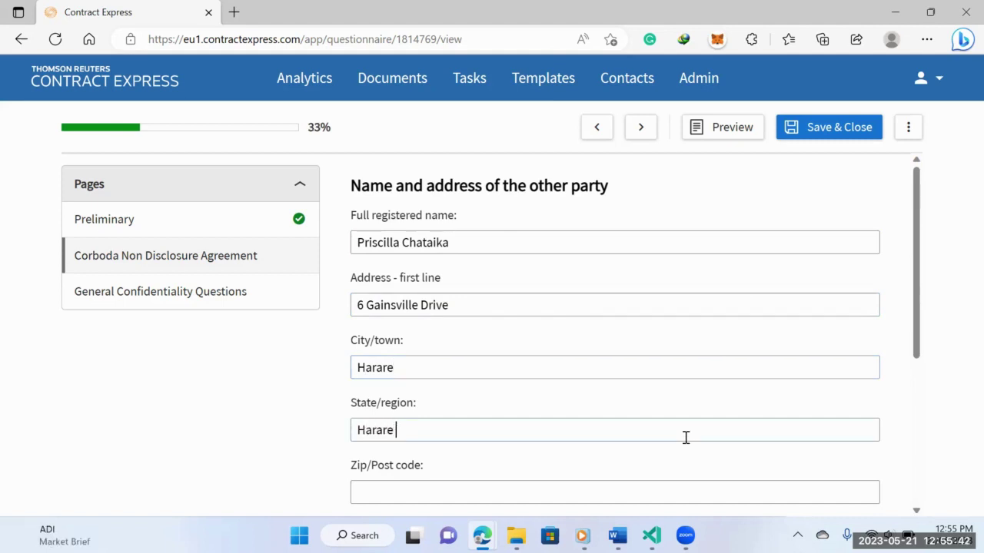
type("700")
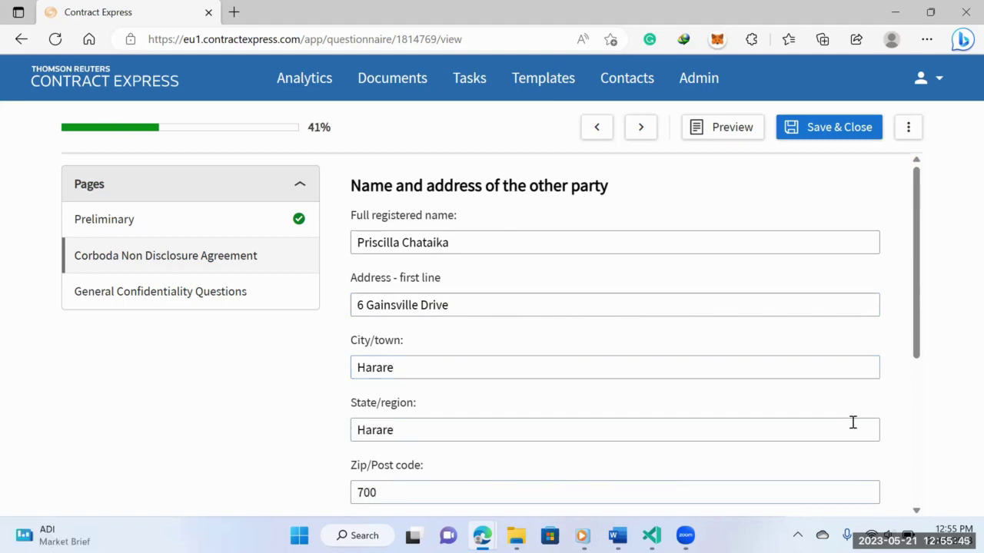
key("BackSpace")
type("7700")
- Choose United States as country and Corboda Europe as the responsible region
left_click_drag(917, 325, 928, 472)
left_click(724, 285)
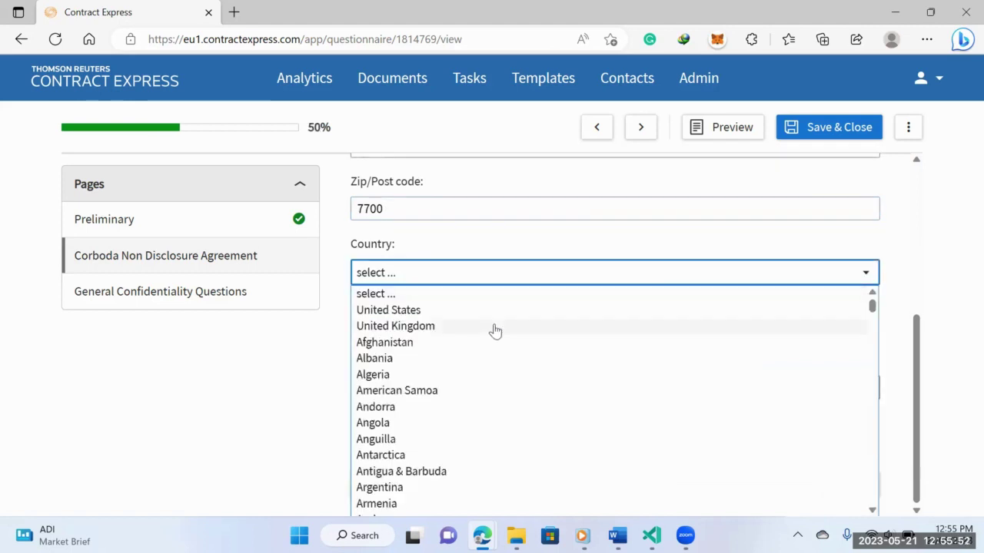
left_click(481, 309)
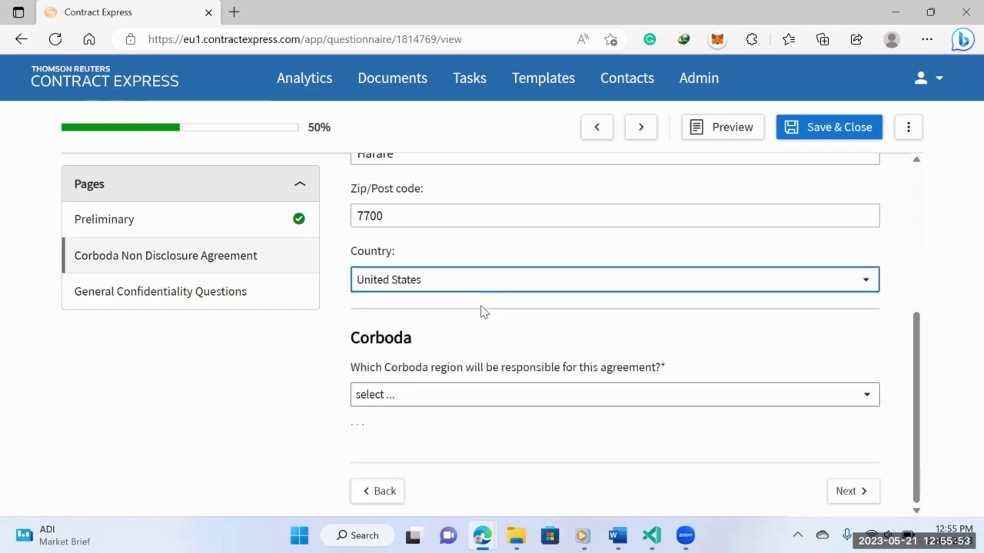
left_click(412, 405)
left_click(453, 428)
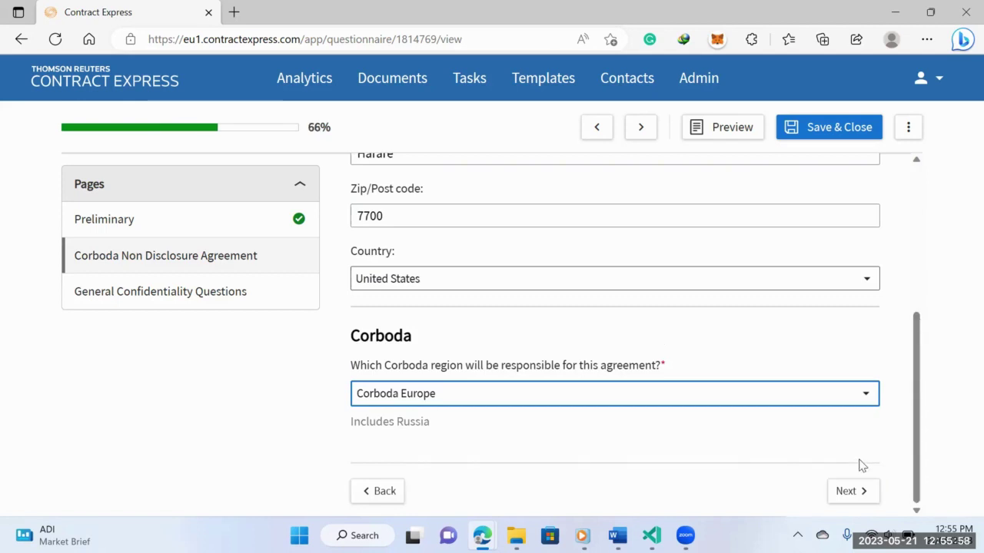
- Set disclosure to Outside party only, three (3) months, Product Assistance, then Save & Close
left_click(848, 492)
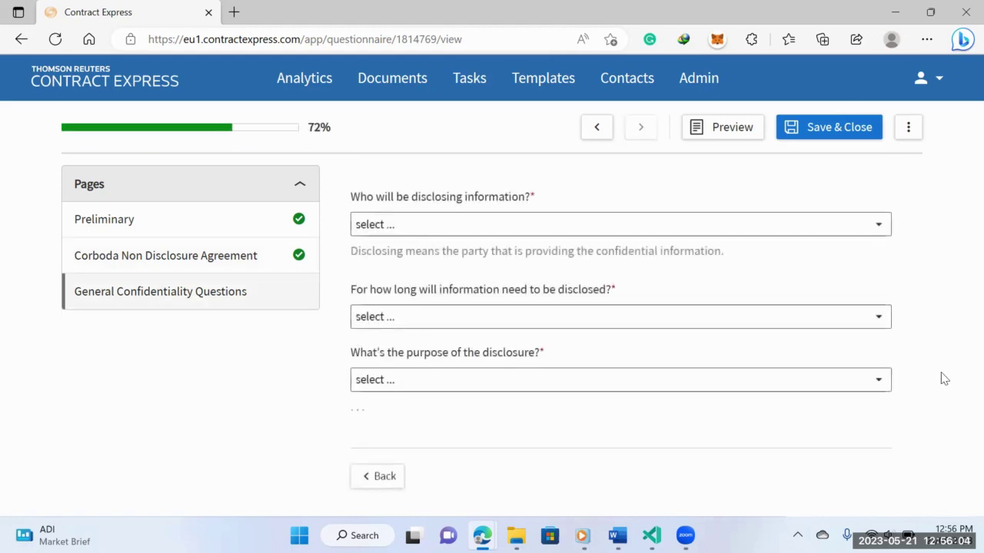
left_click(757, 231)
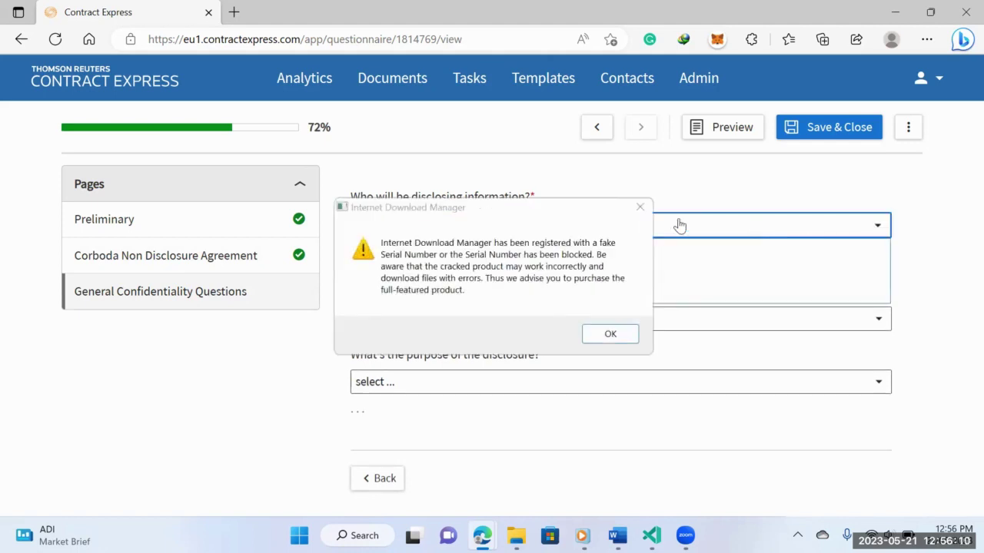
left_click(642, 209)
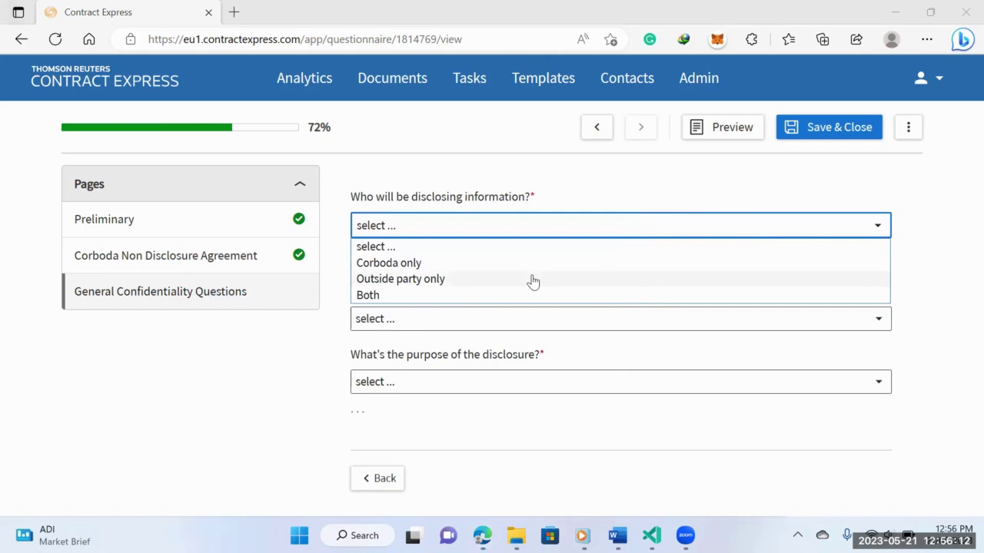
left_click(532, 279)
left_click(488, 327)
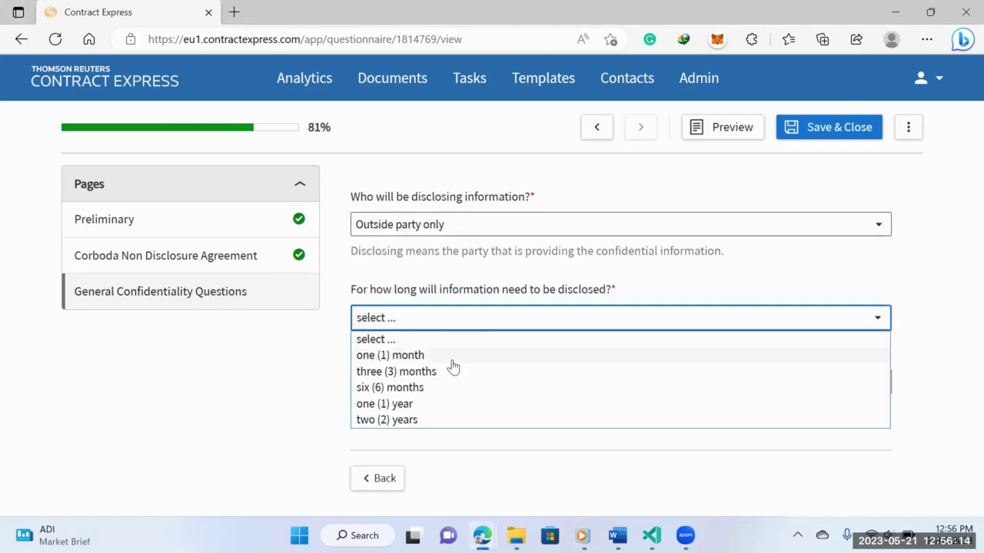
left_click(441, 377)
left_click(432, 384)
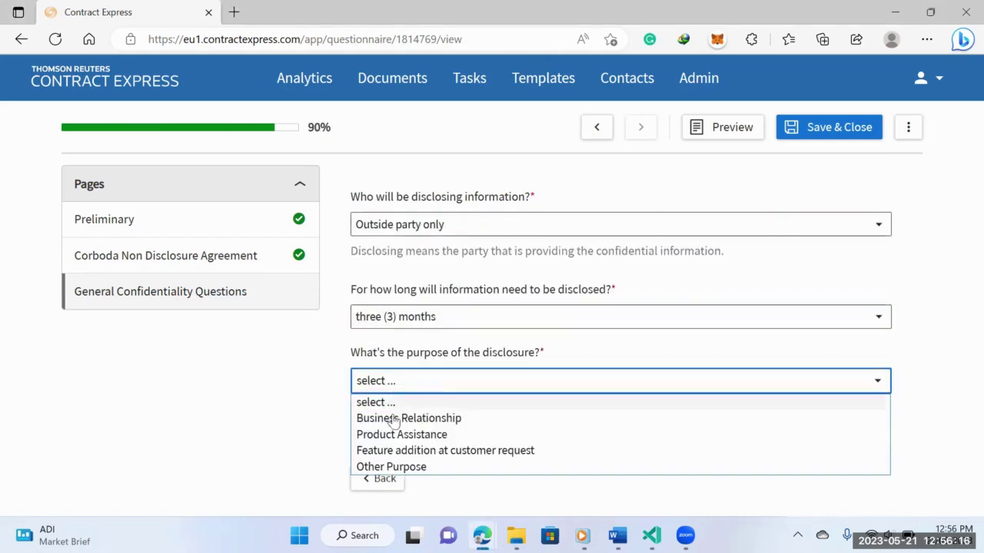
left_click(393, 435)
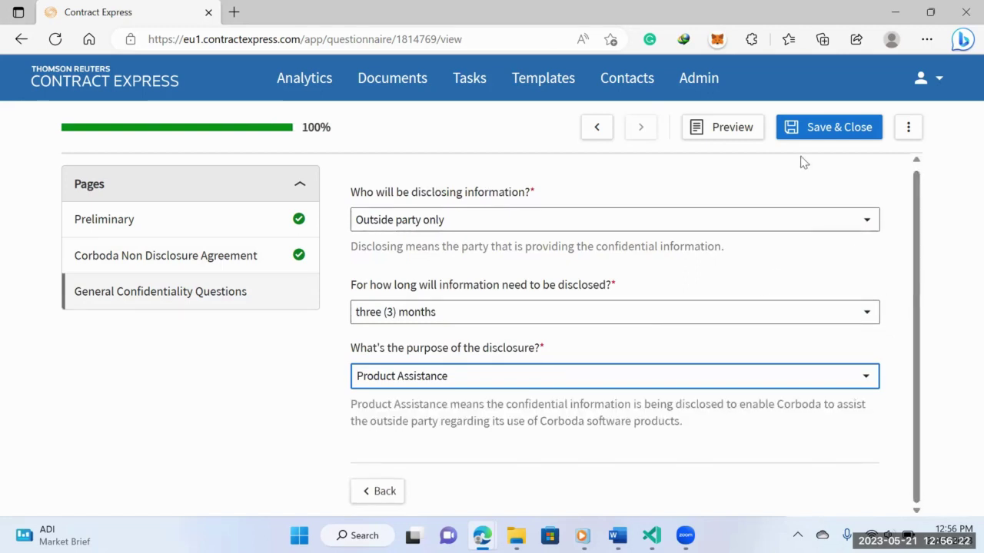
left_click(804, 136)
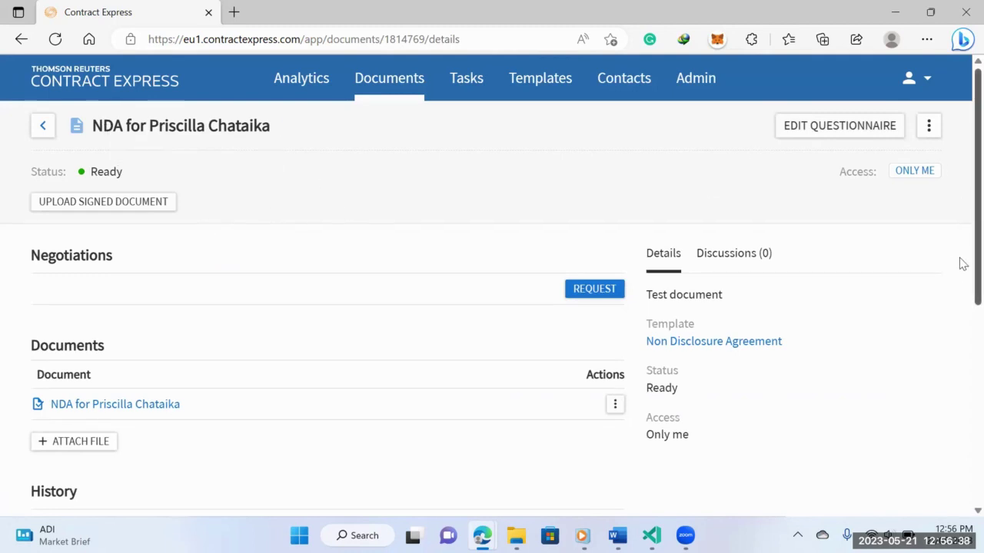
- Download the NDA from the Documents section as a Word .docx file
scroll(963, 263, "down", 3)
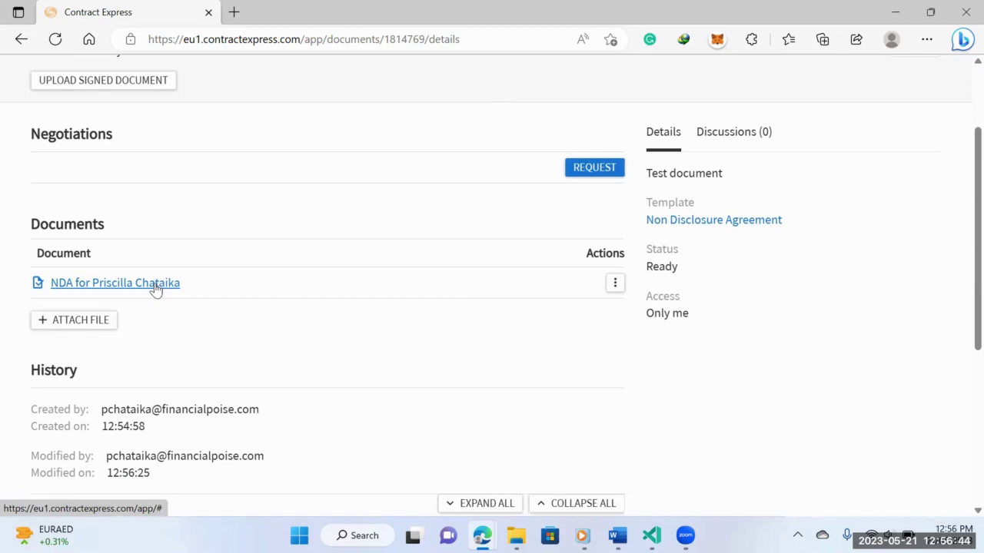
left_click(155, 289)
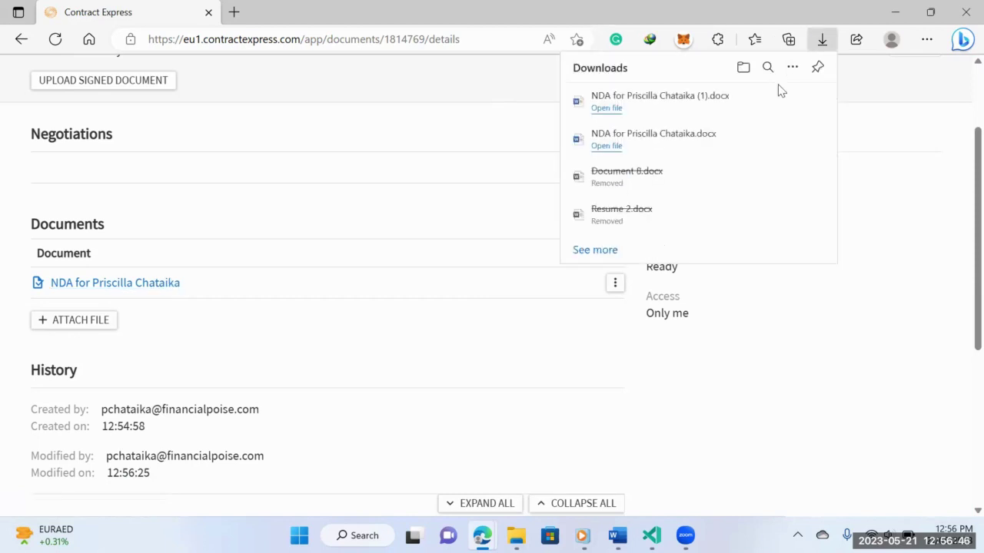
- Open the NDA .docx in maximized Word, select its title and Corboda's address, and scroll to signatures
left_click(675, 104)
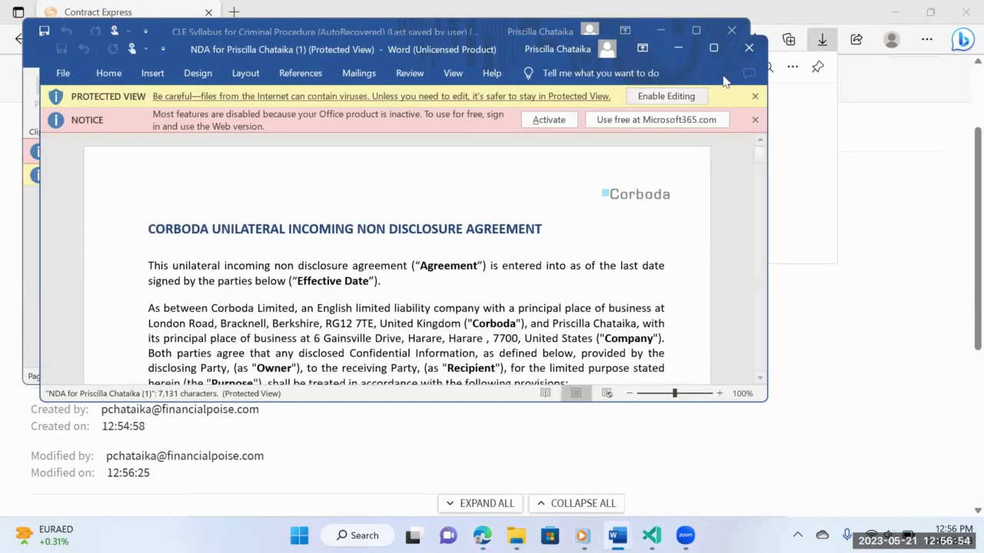
left_click(713, 49)
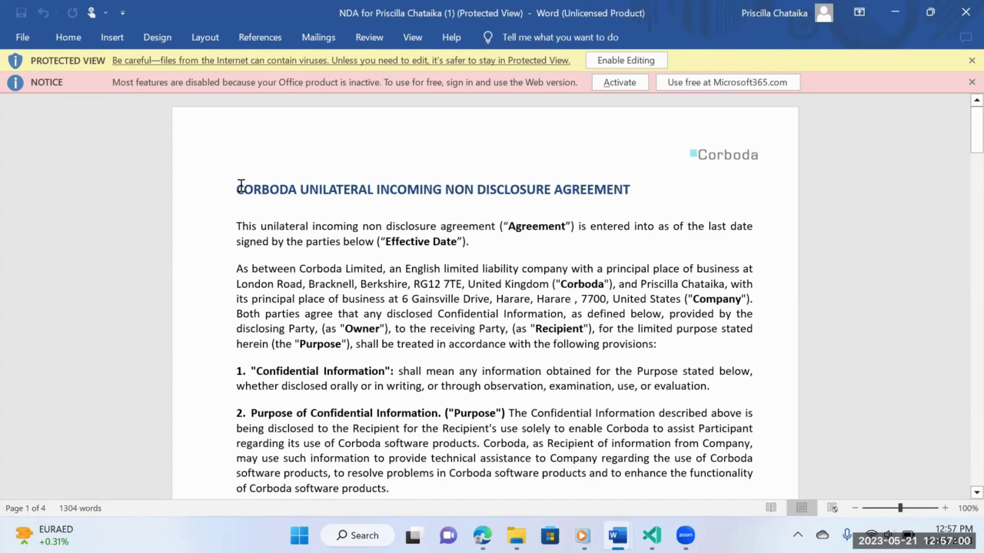
left_click_drag(236, 184, 671, 171)
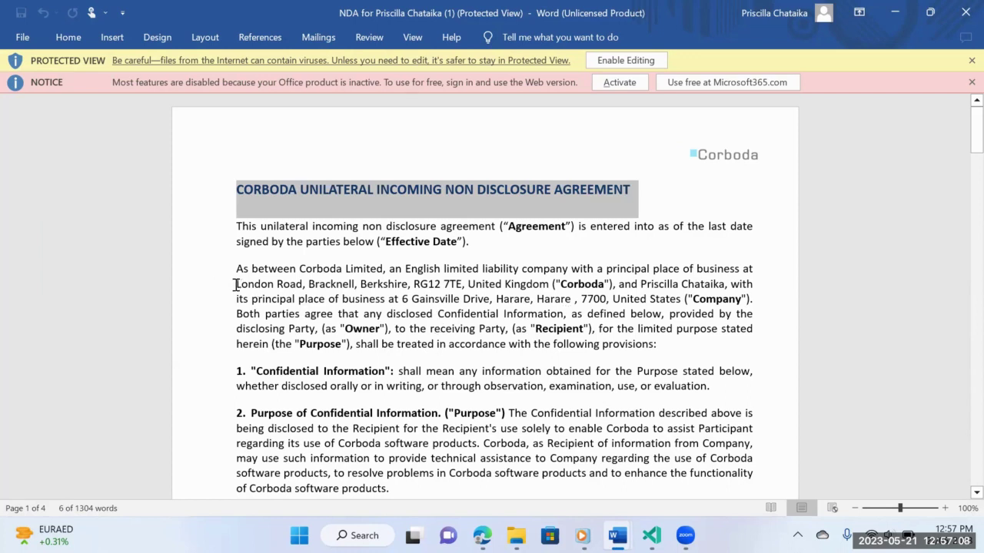
left_click_drag(236, 284, 551, 291)
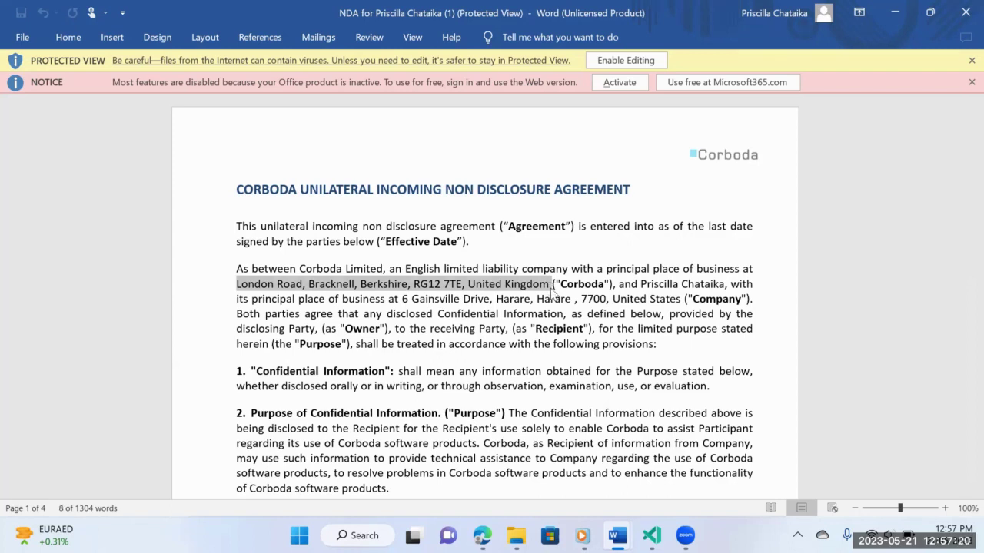
mouse_move(976, 129)
left_mouse_down()
mouse_move(961, 144)
mouse_move(963, 398)
mouse_move(963, 379)
left_mouse_up()
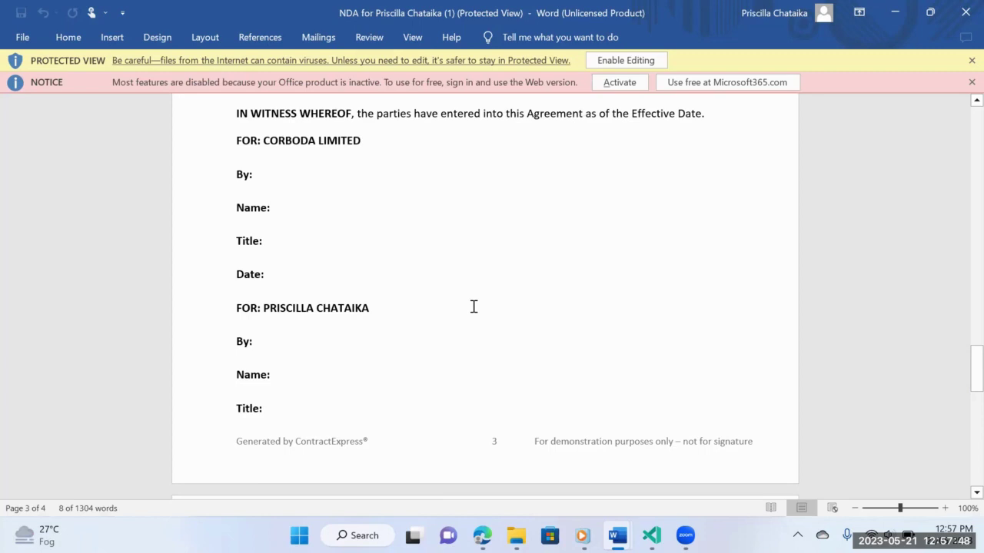
- Minimize the NDA and CLE Syllabus Word windows and scroll Contract Express to the top
left_click(893, 13)
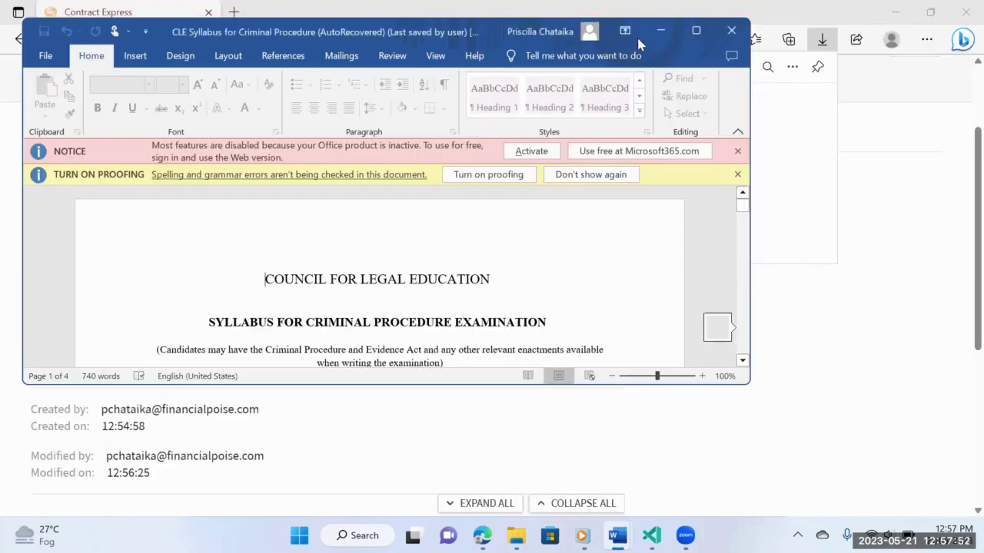
left_click(660, 33)
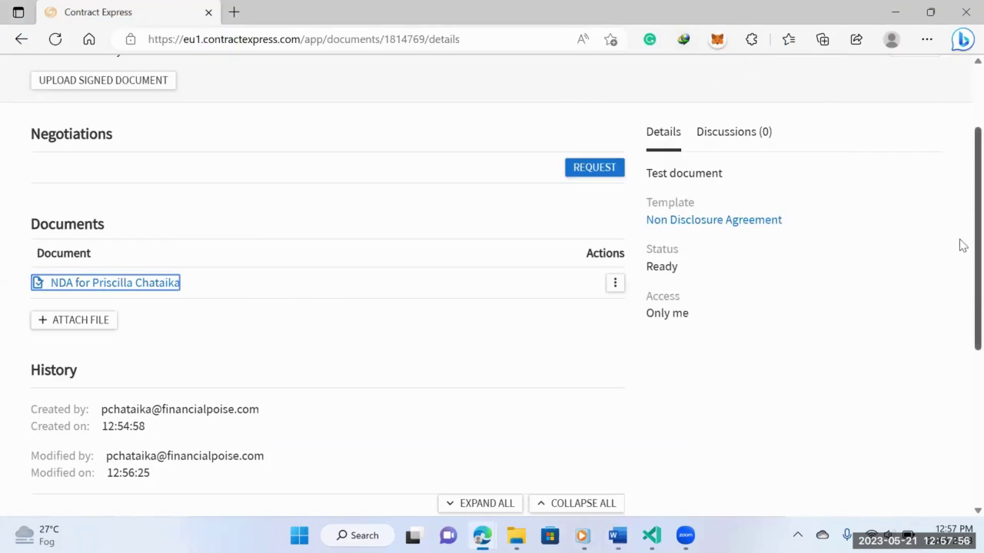
scroll(962, 246, "up", 2)
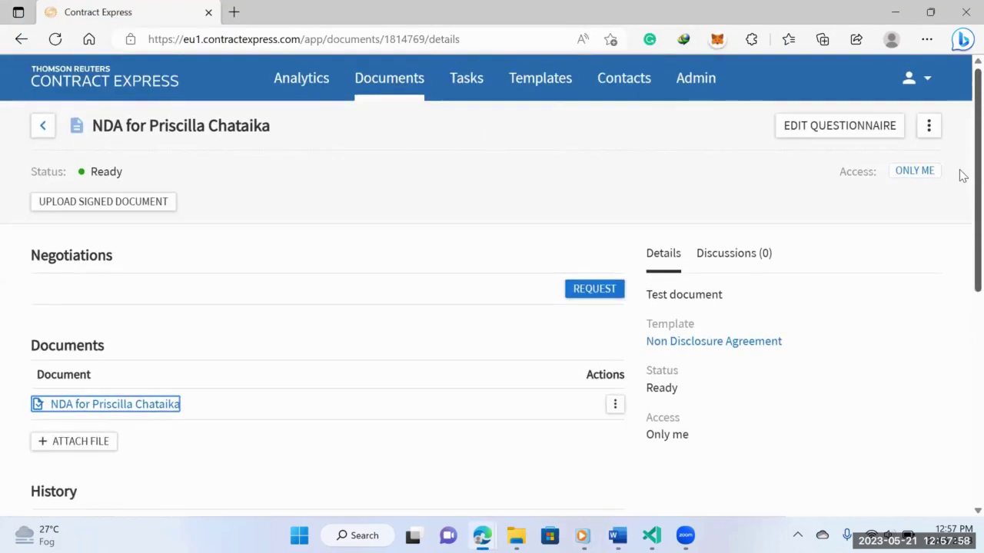